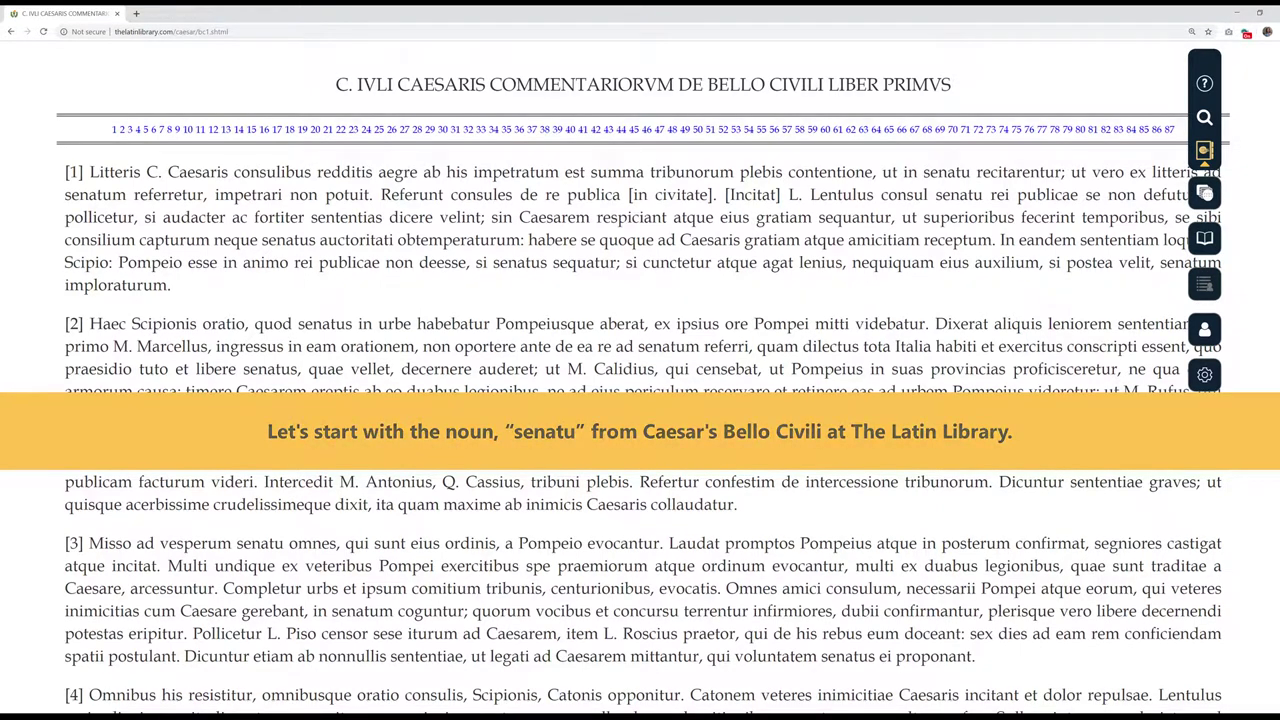
Look up 'senatu' in the Caesar text to show its senatus noun entry.
double_click(958, 194)
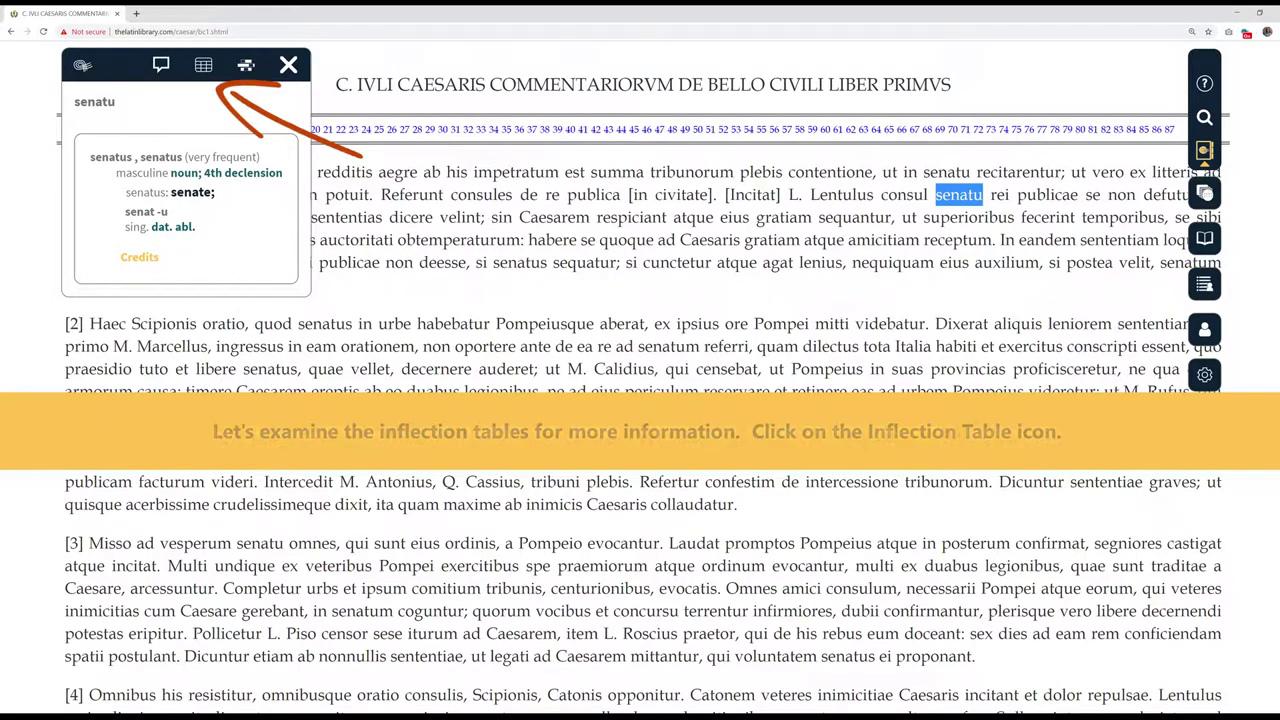
Show senatu's fourth-declension table with its dative and ablative endings marked.
left_click(203, 65)
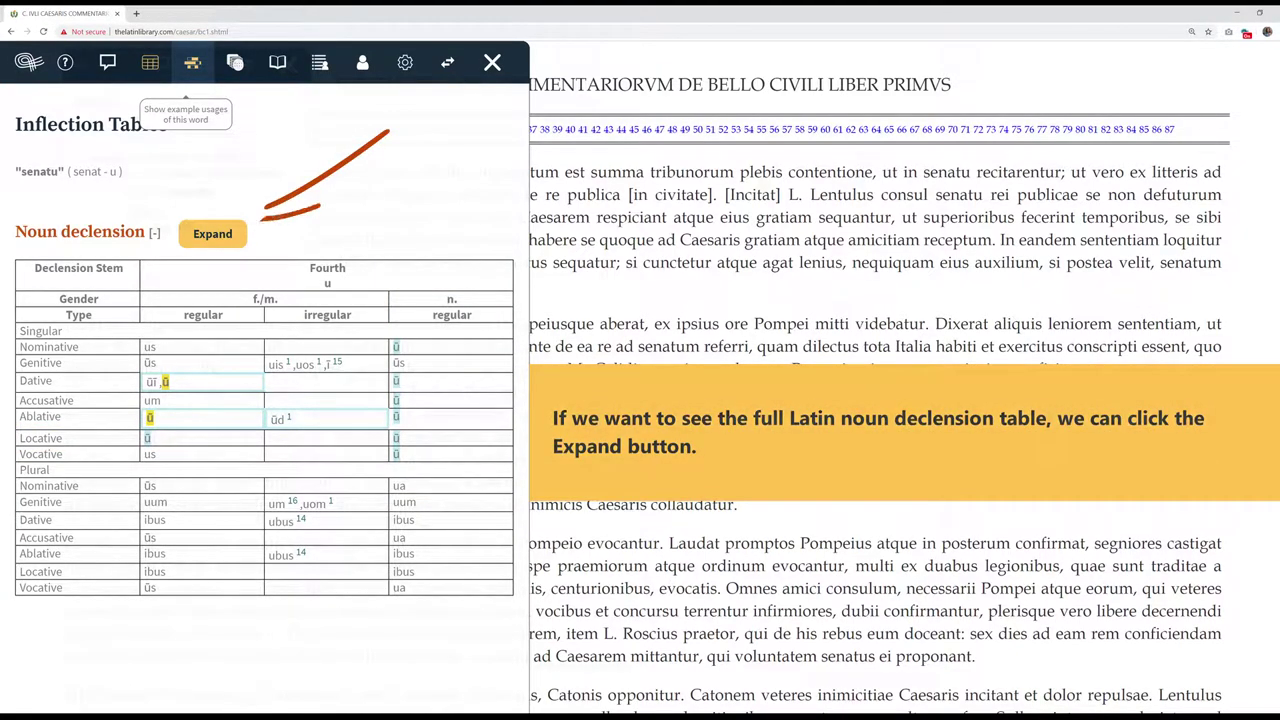
Expand the full Latin noun declension table, then close the inflection panel.
left_click(212, 233)
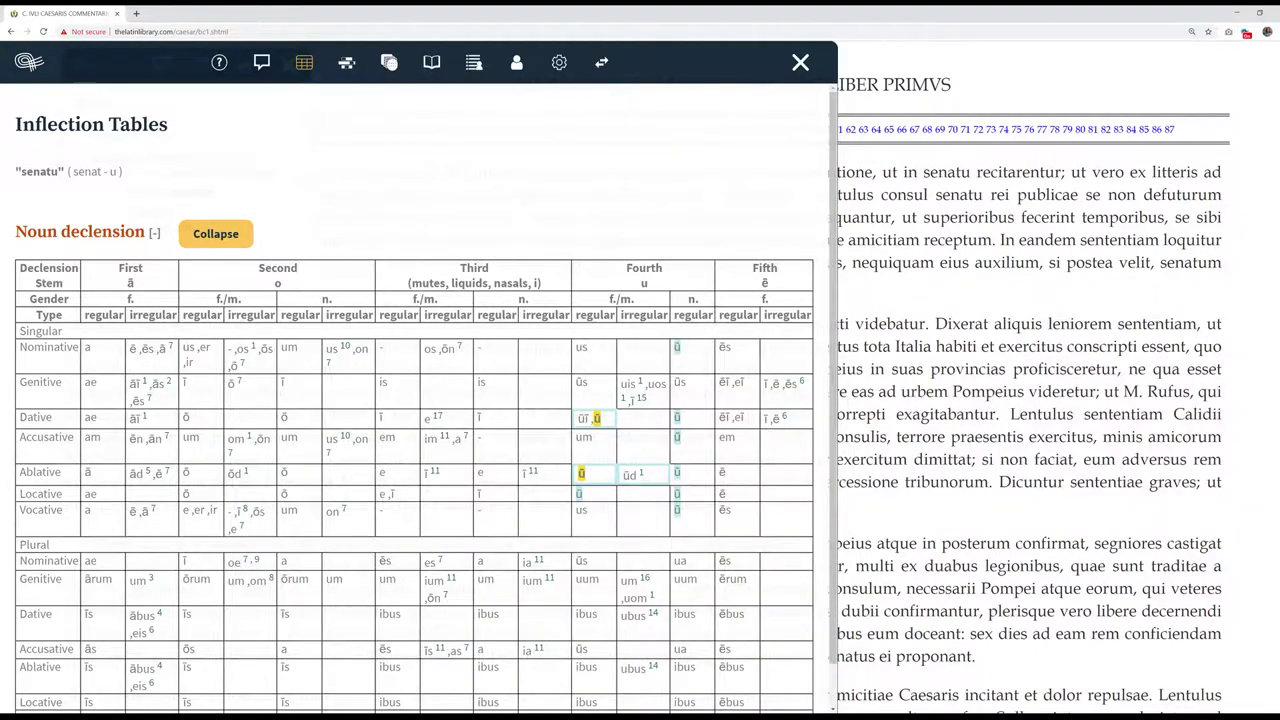
key("Escape")
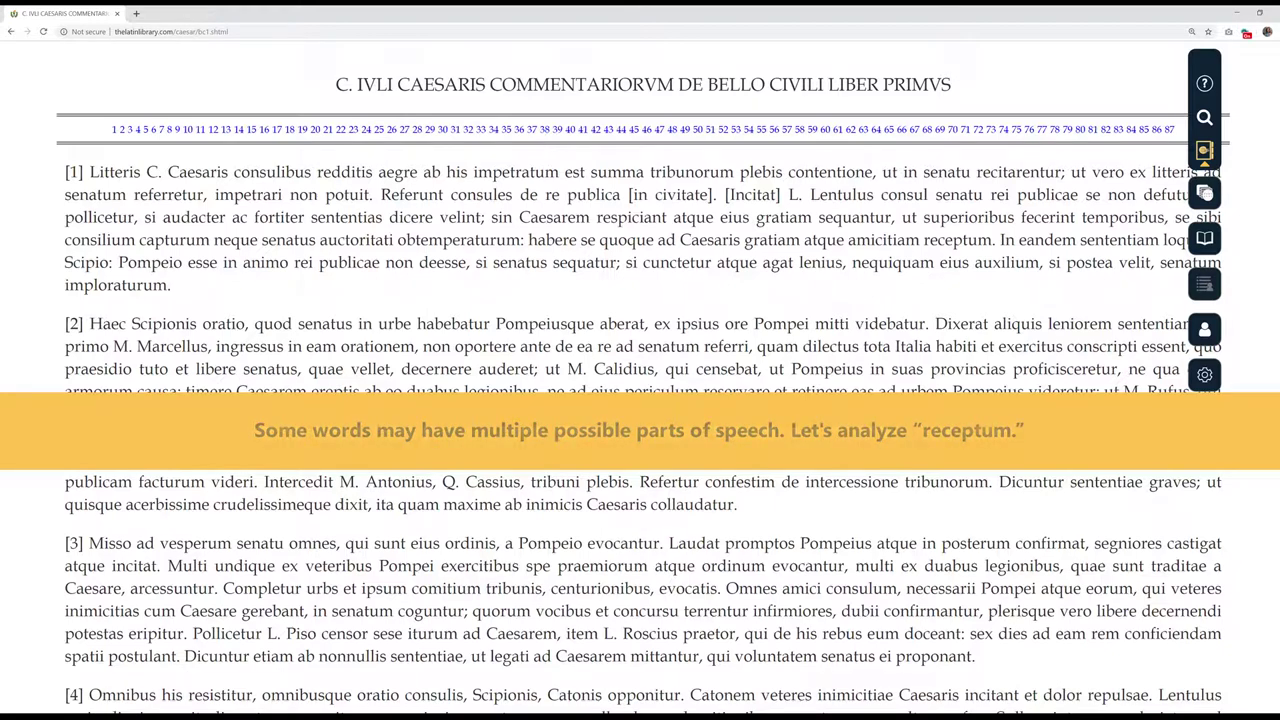
double_click(957, 240)
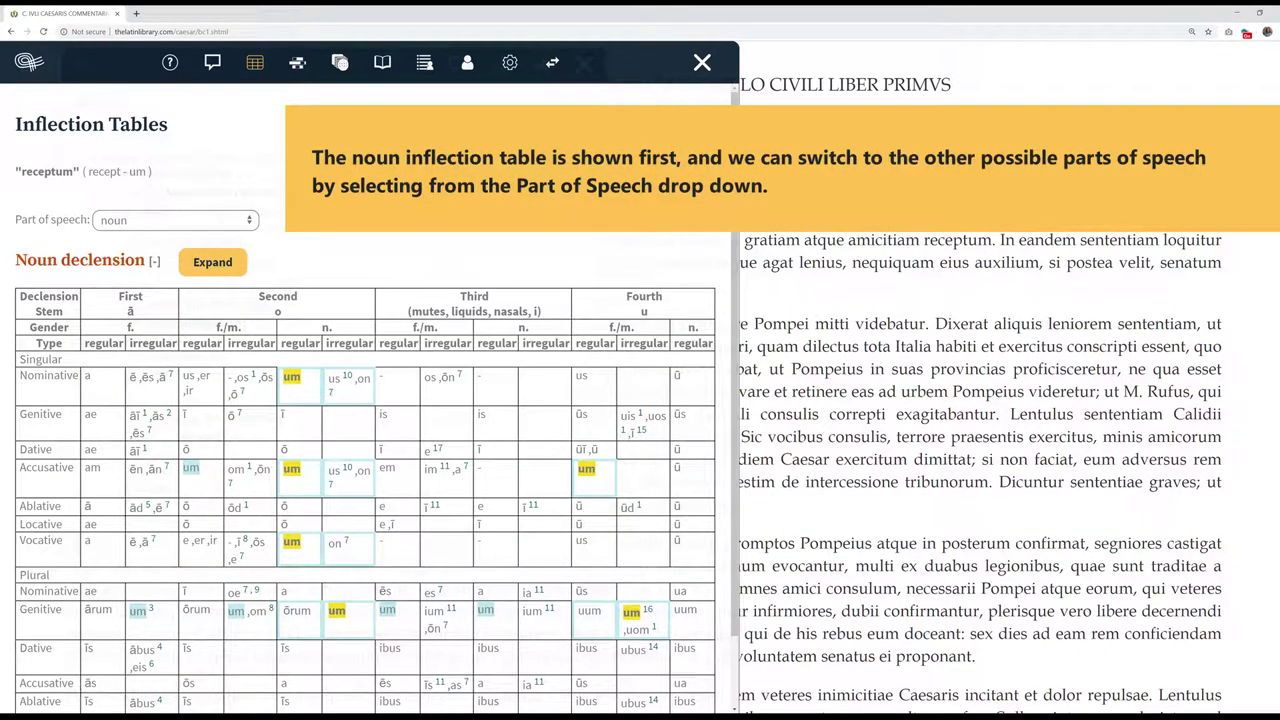
key("alt+Down")
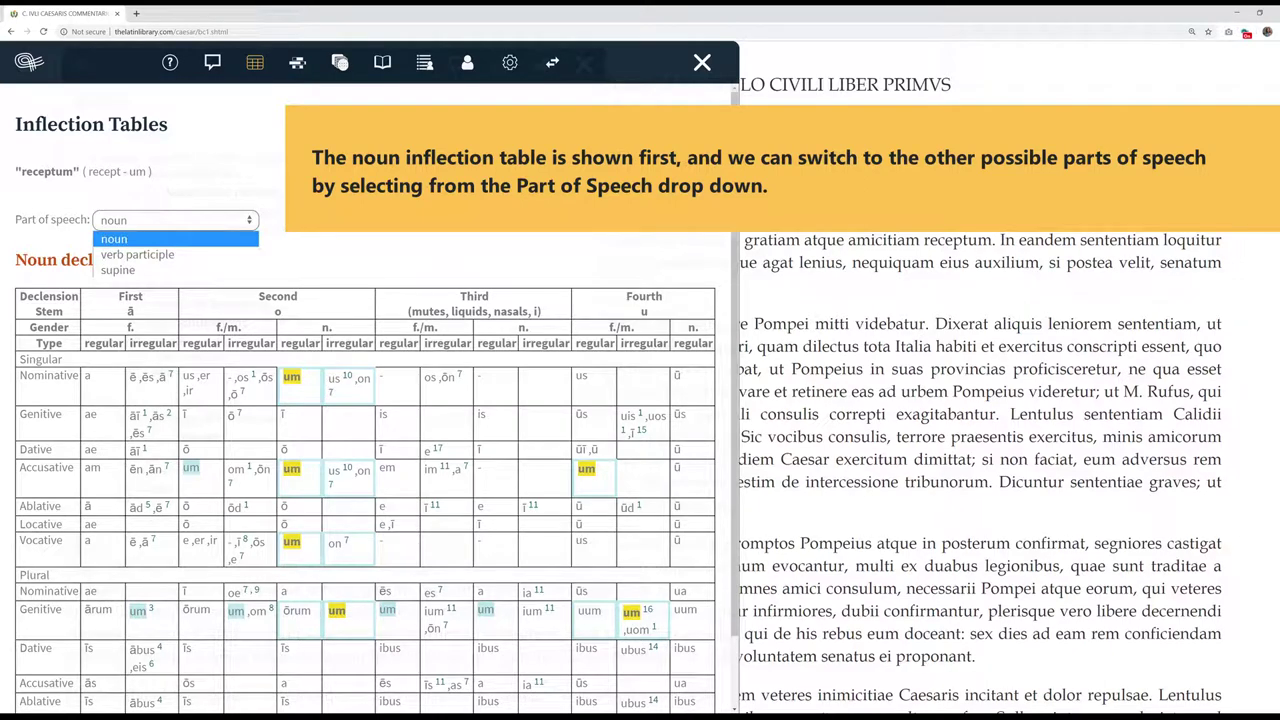
key("Down")
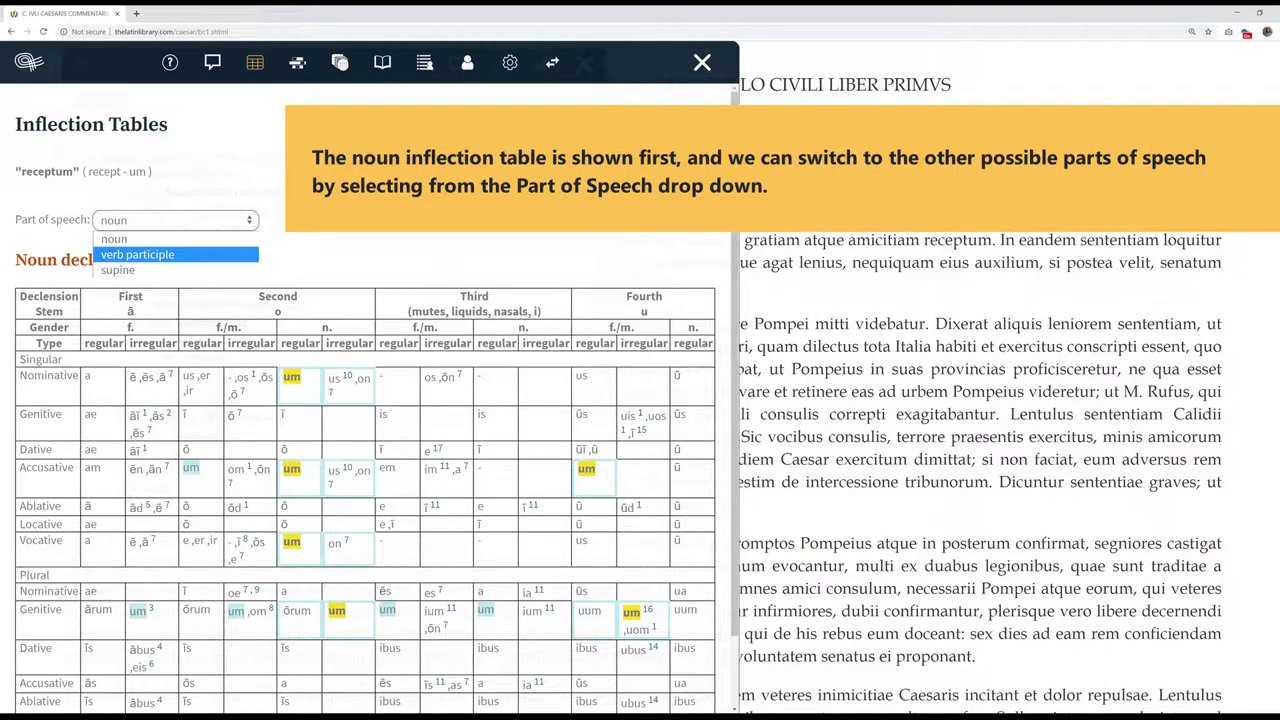
key("Return")
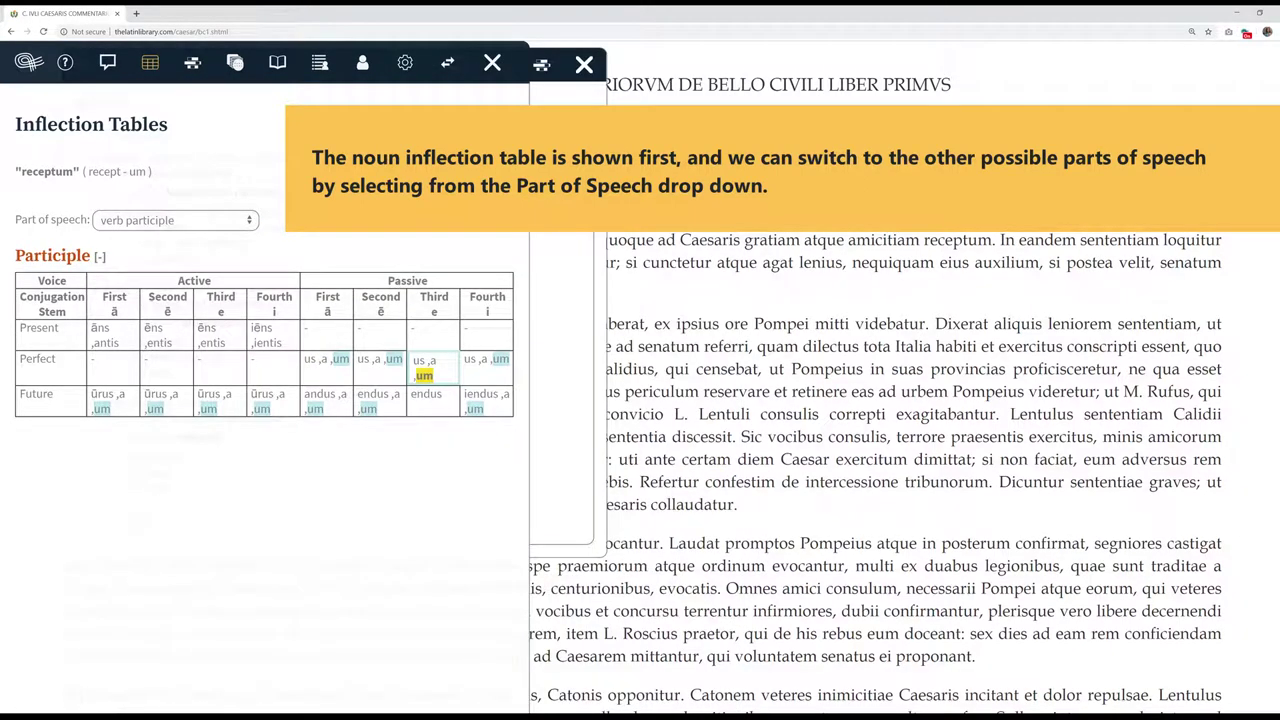
key("alt+Down")
key("Down")
key("Return")
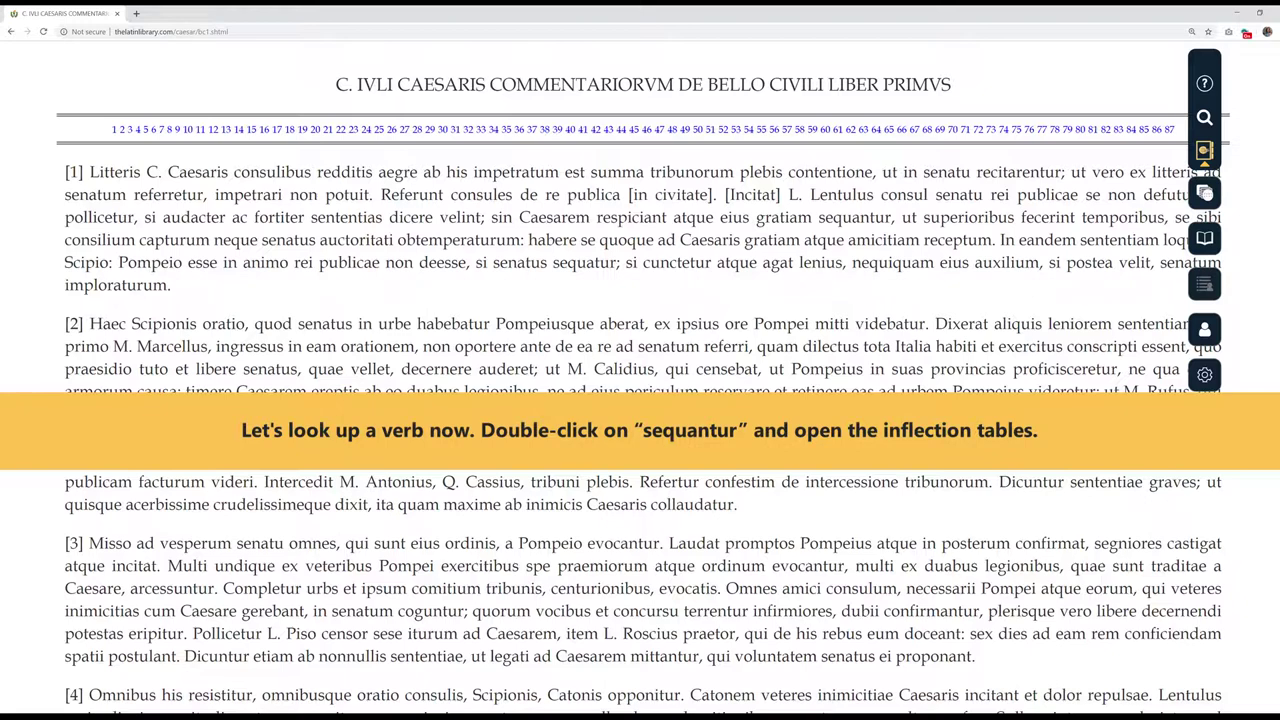
double_click(854, 217)
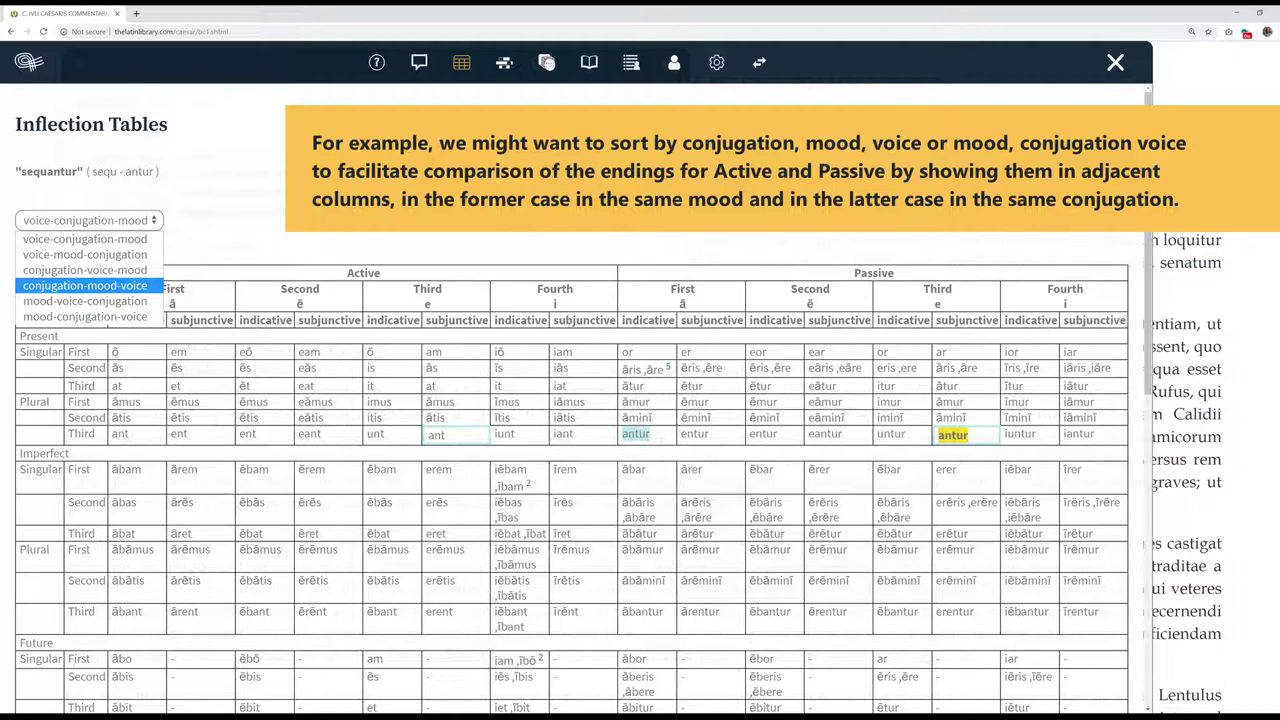
Re-sort the sequantur table through conjugation-mood-voice, mood-conjugation-voice and voice-mood-conjugation, ending on mood-voice-conjugation.
key("Return")
key("alt+Down")
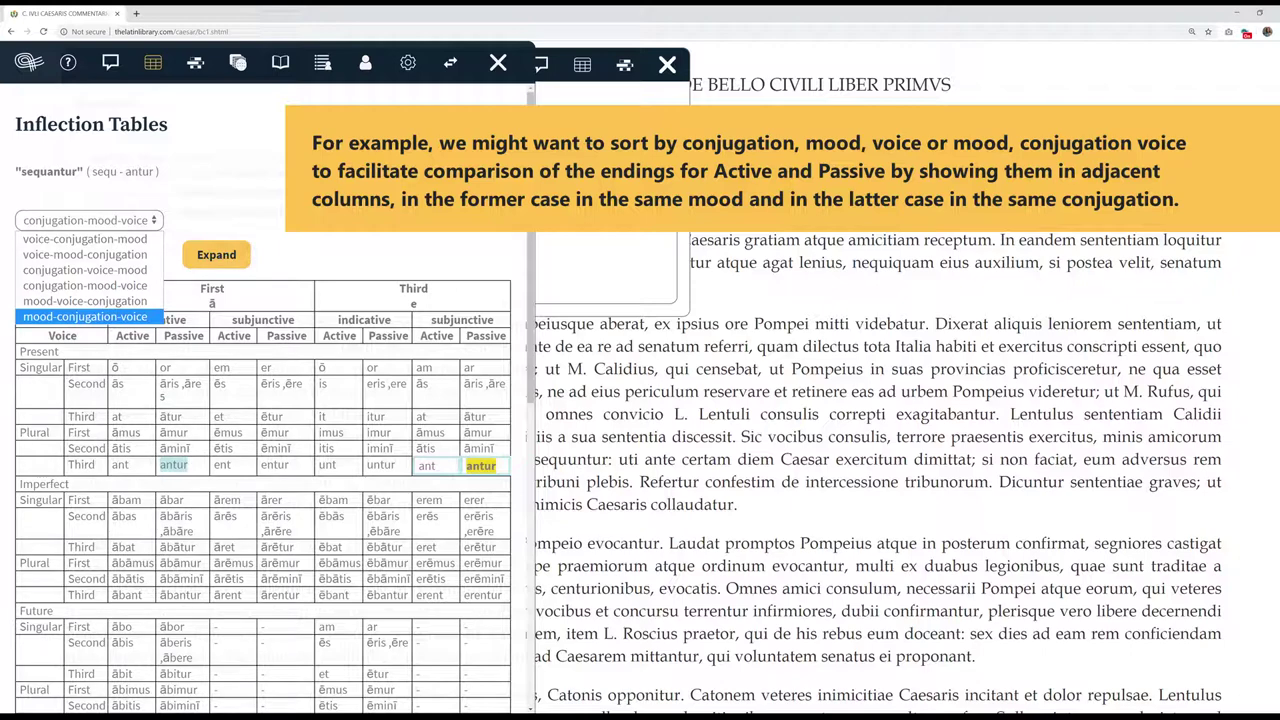
key("Return")
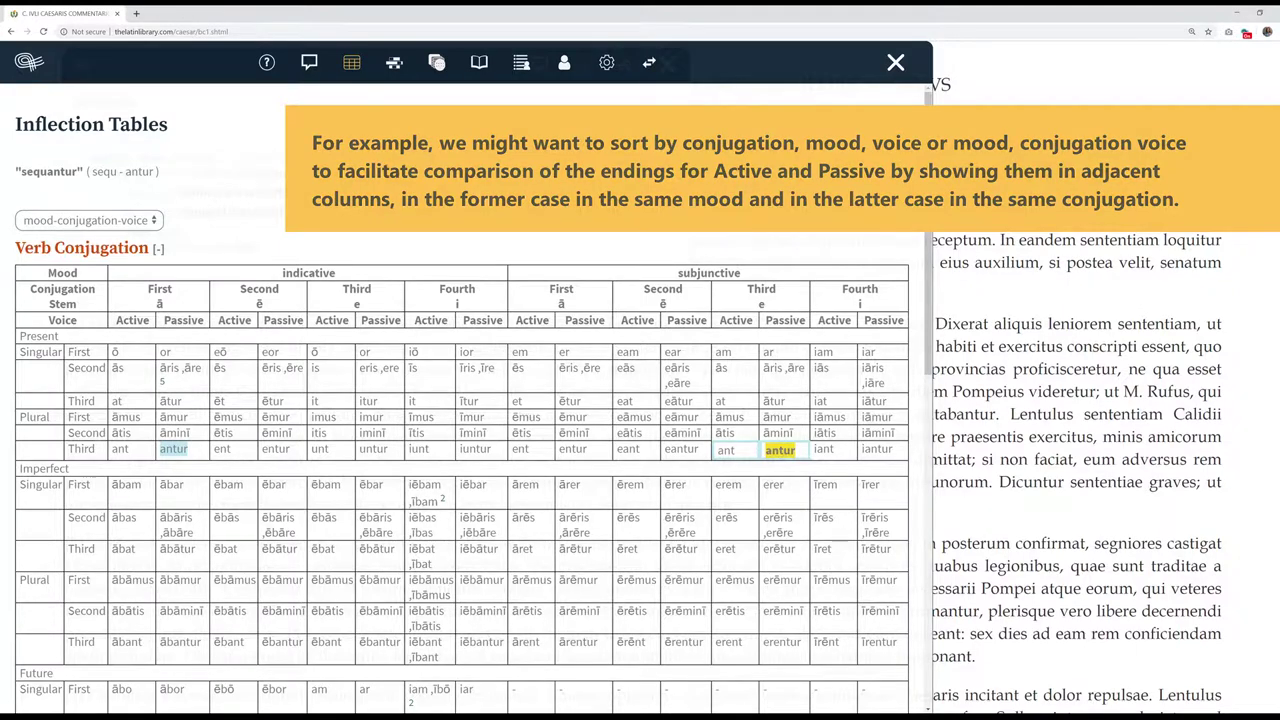
left_click(88, 220)
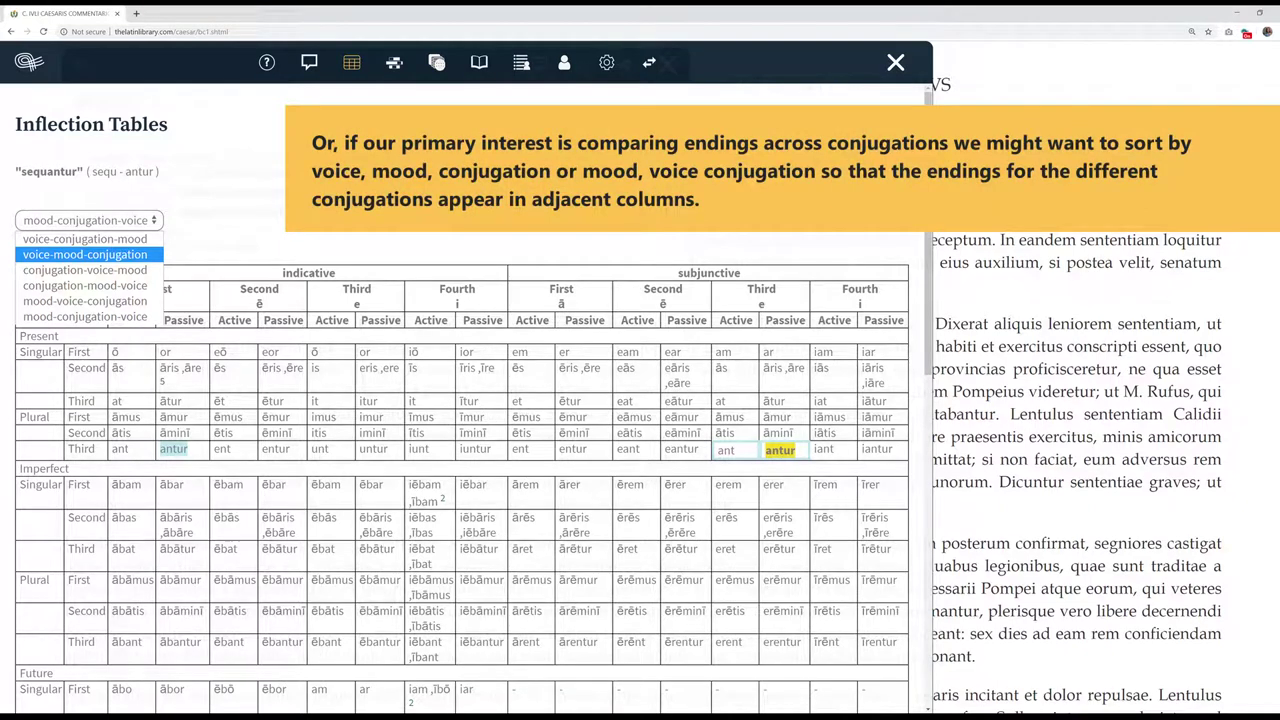
key("Return")
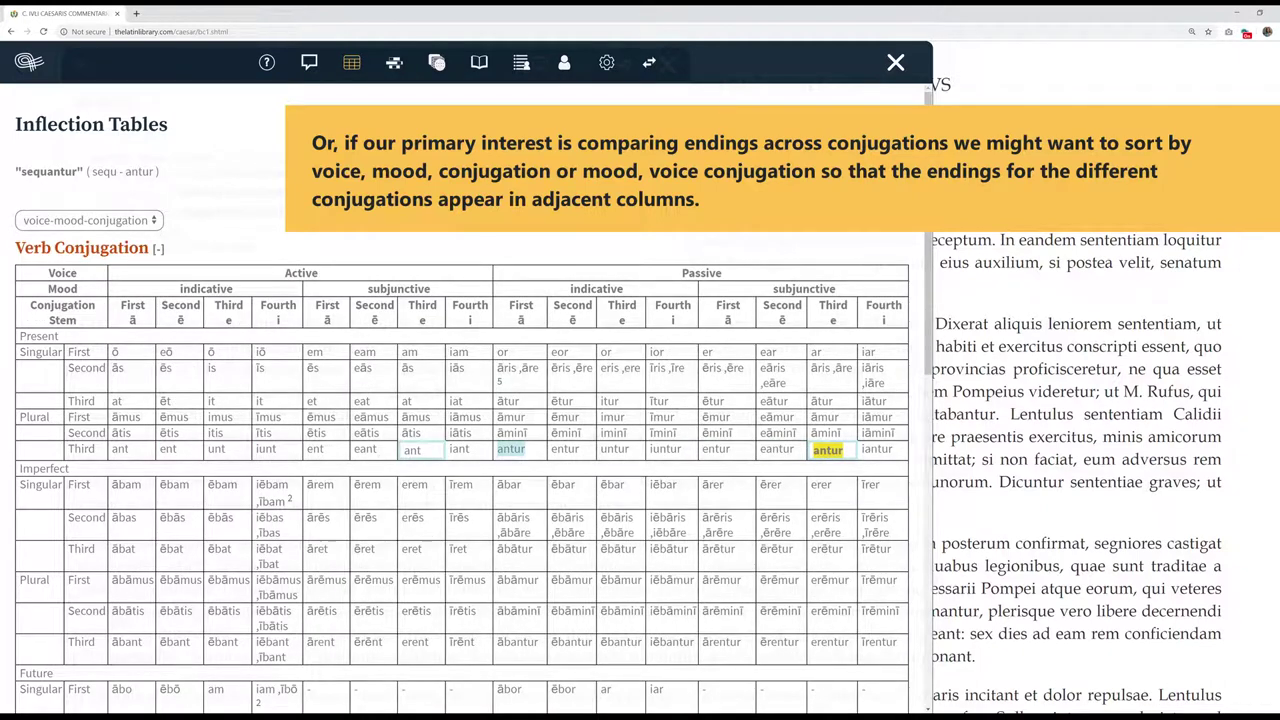
key("alt+Down")
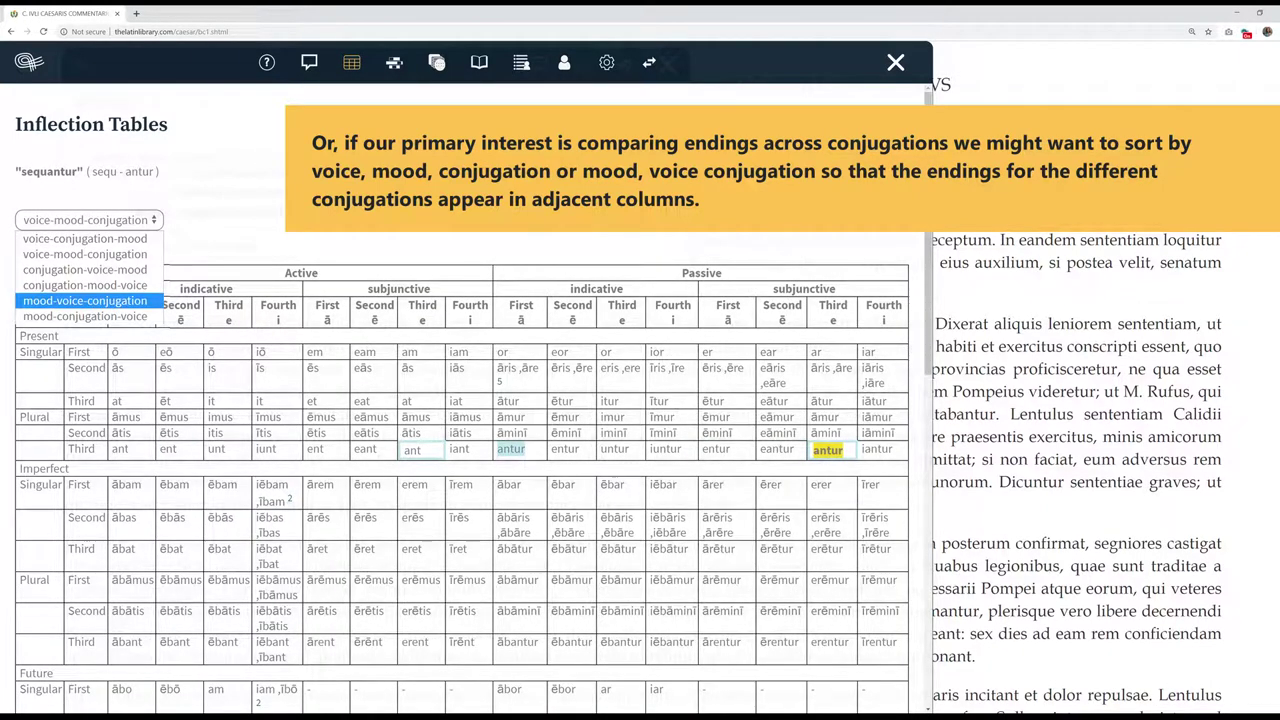
key("Return")
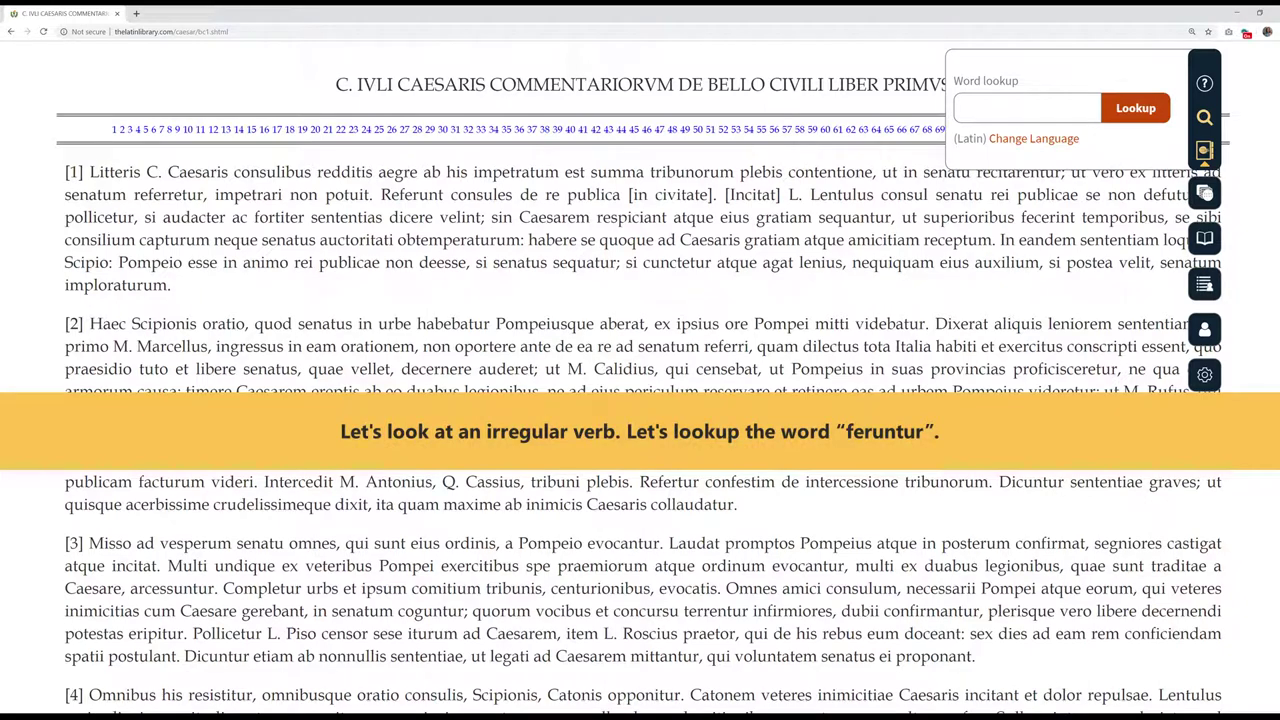
Look up feruntur, compare the conjugation-voice-mood table, then return to verb-irregular-voice.
type("feruntur")
key("Return")
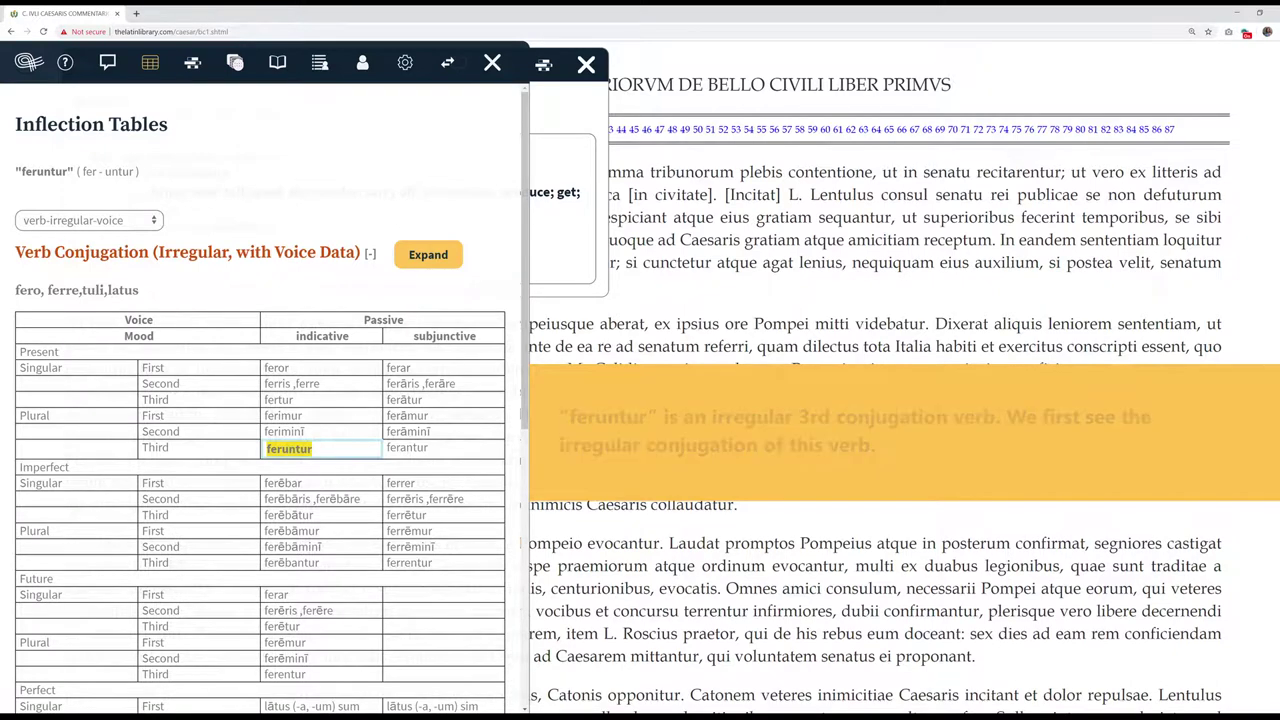
left_click(88, 220)
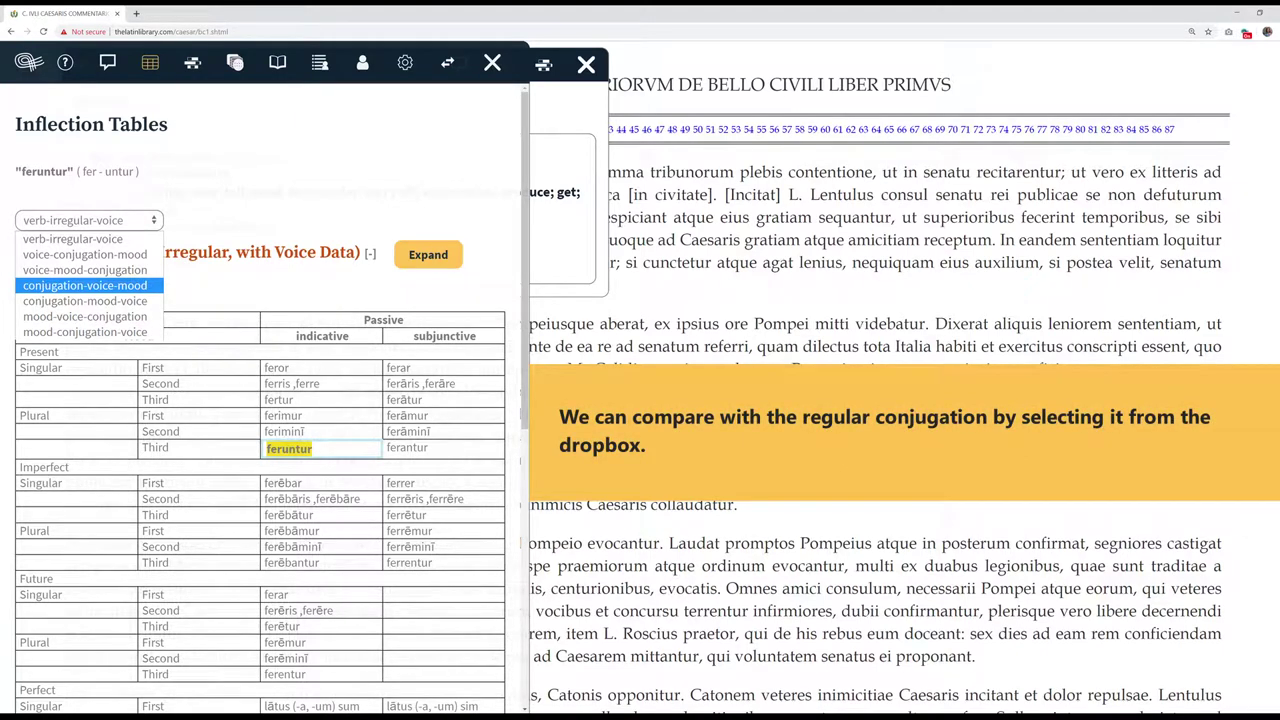
key("Return")
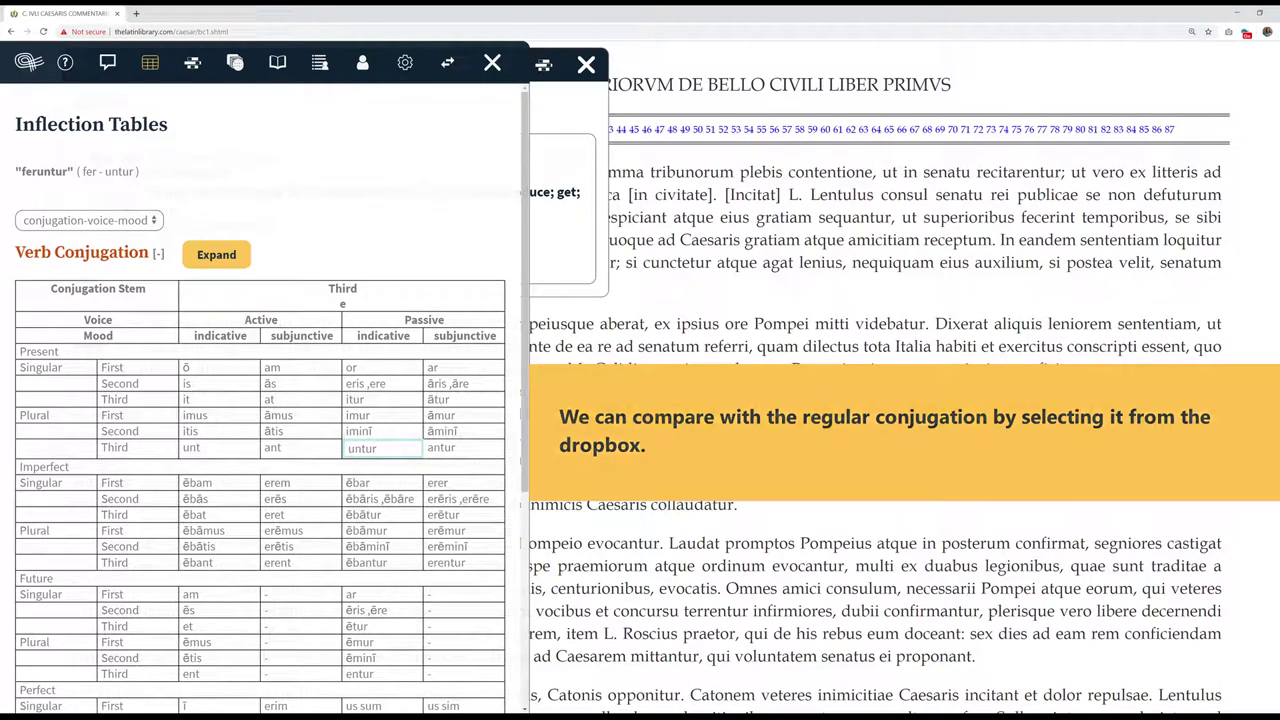
key("alt+Down")
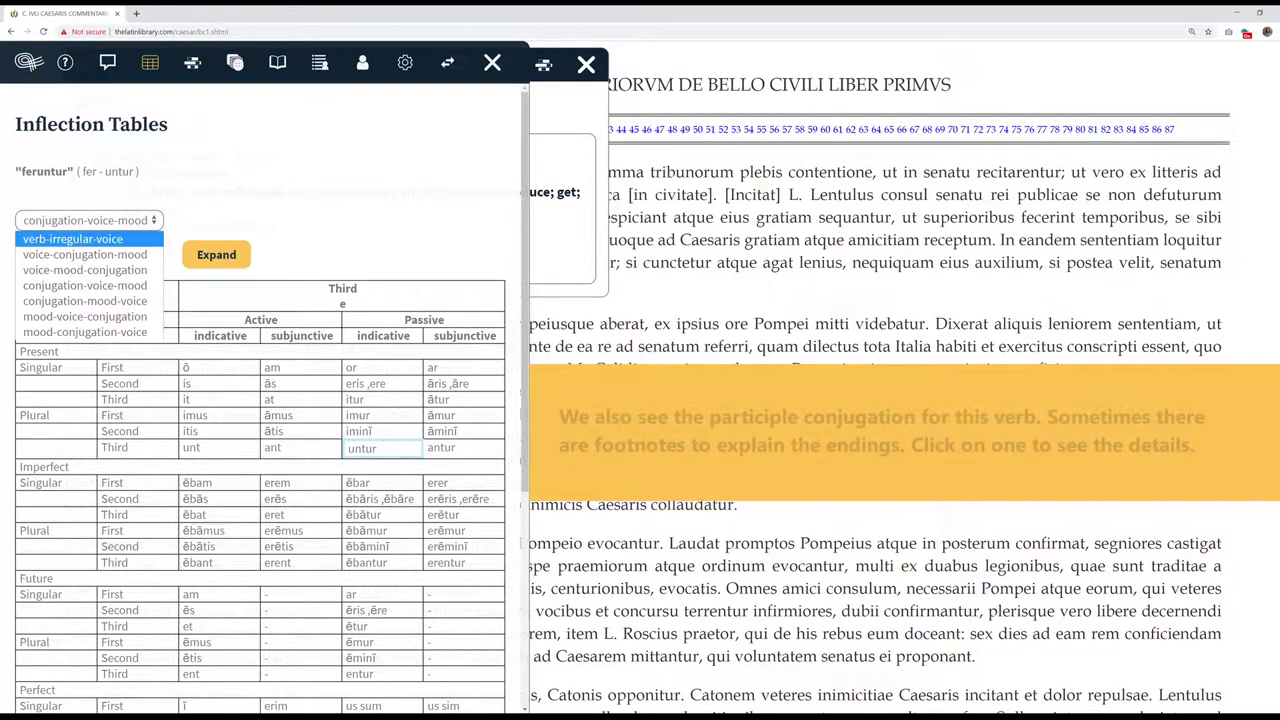
key("Return")
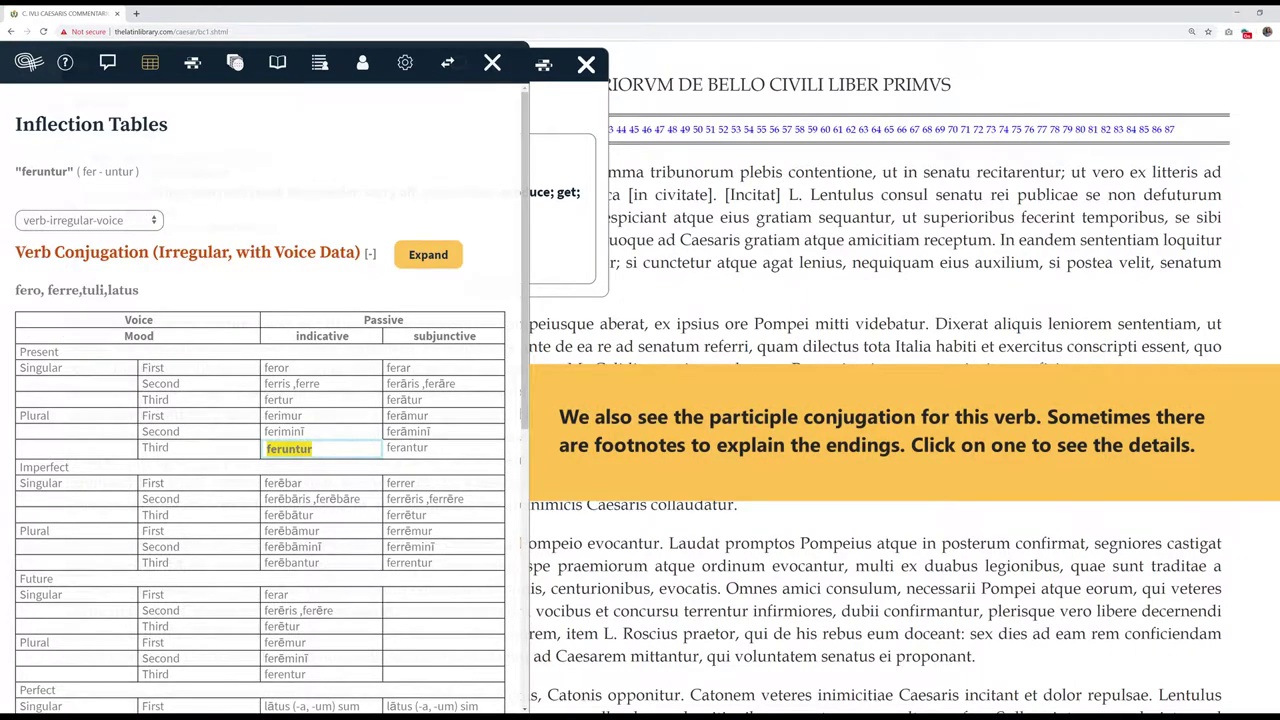
Show footnote 8 on lātus in the Verb Participle Conjugation table.
scroll(260, 400, "down", 3)
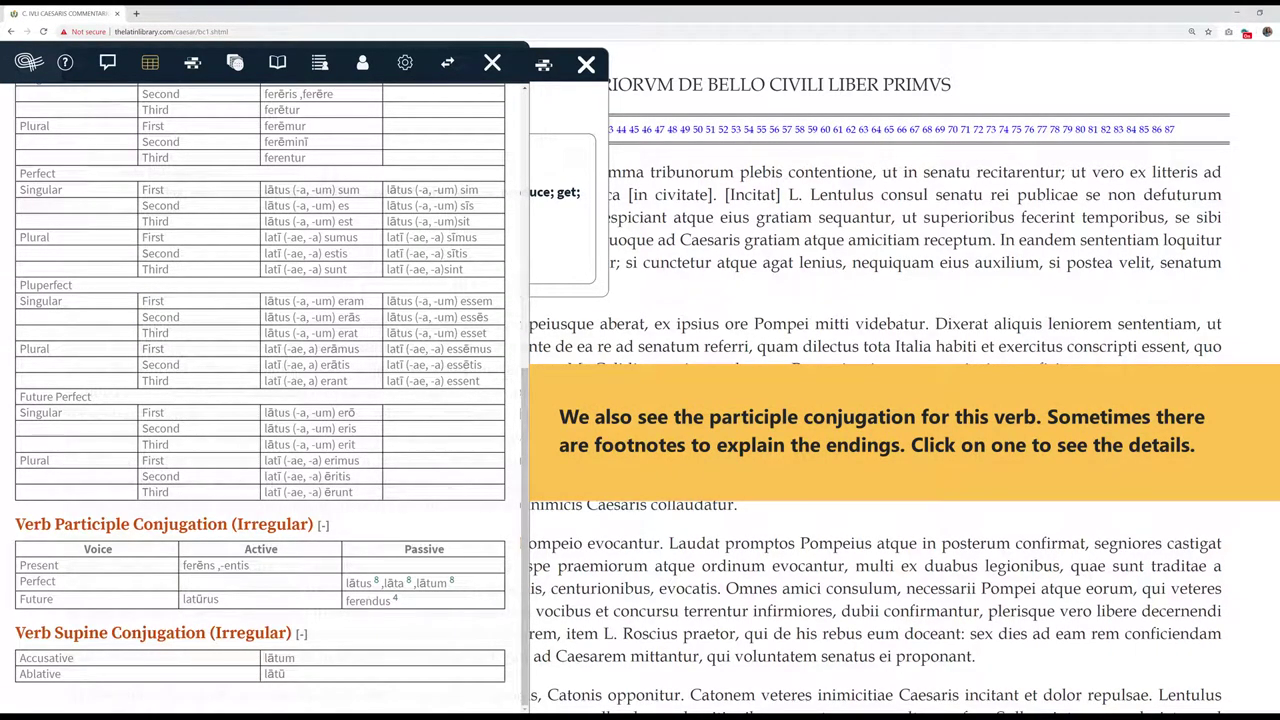
left_click(378, 580)
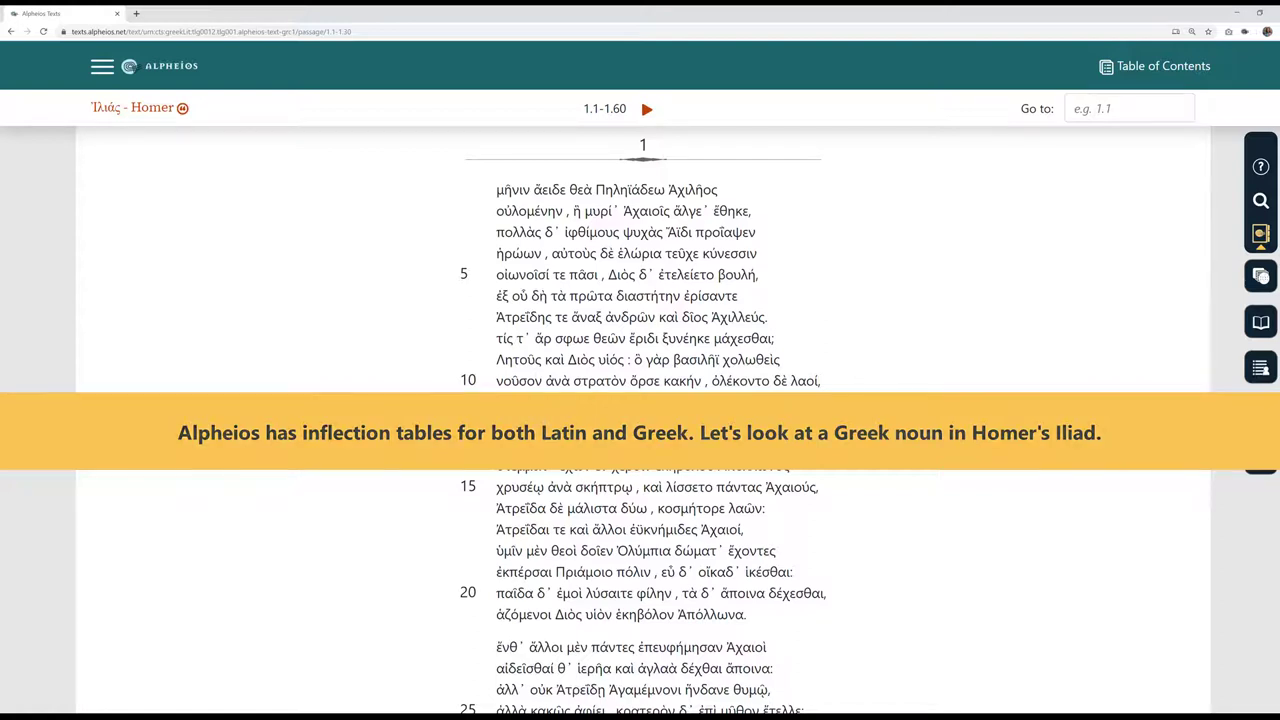
Look up θεὰ and switch its inflection table to noun declension simplified.
double_click(580, 189)
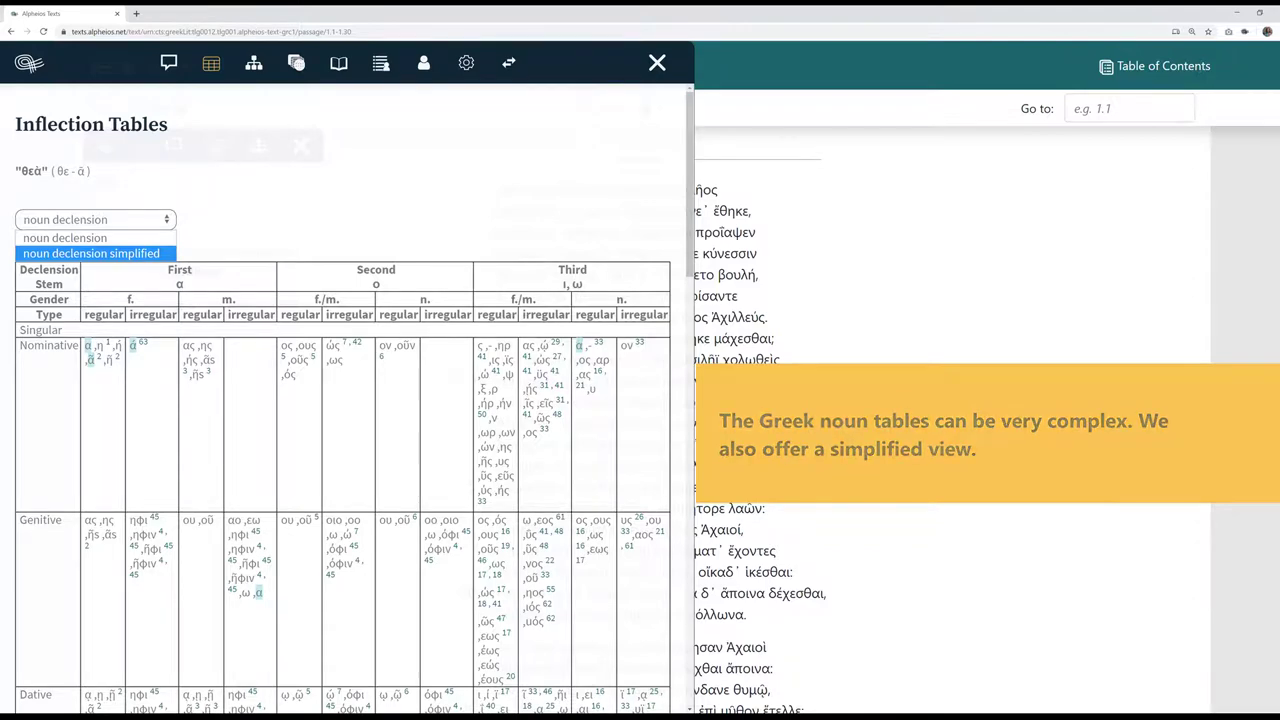
key("Return")
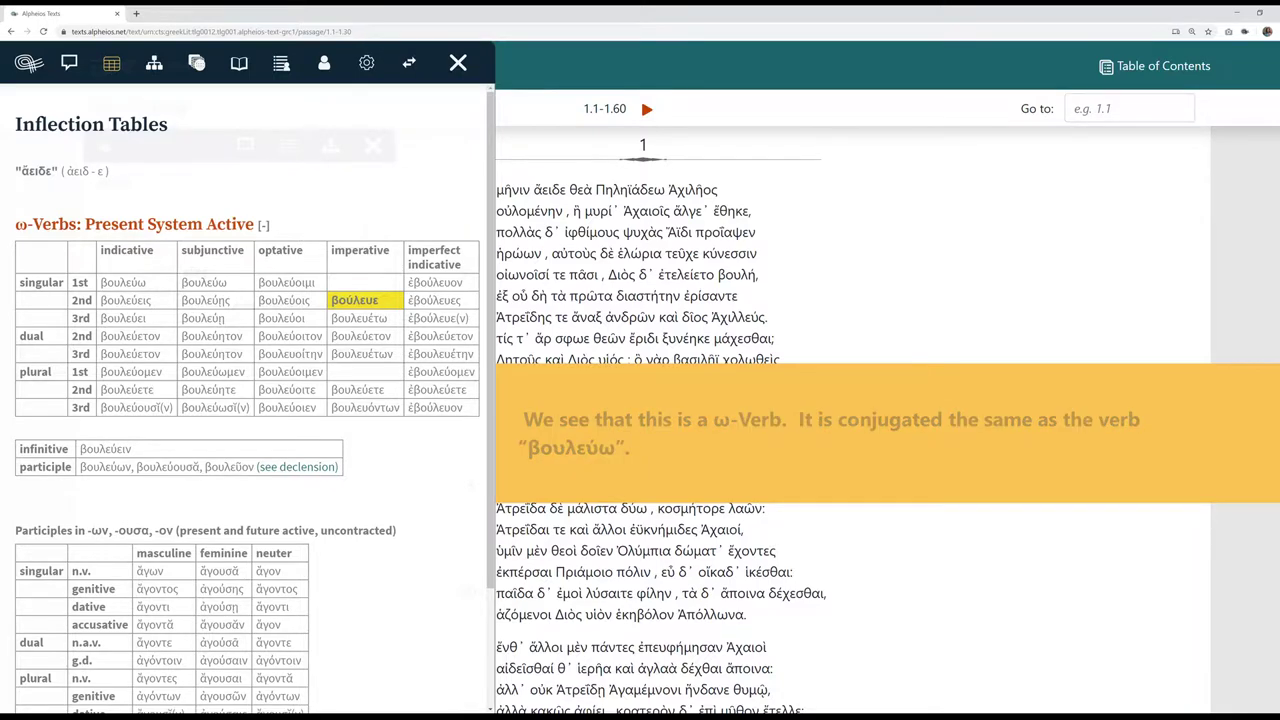
Scroll through ἄειδε's ω-verb present active table modelled on βουλεύω.
scroll(247, 400, "down", 3)
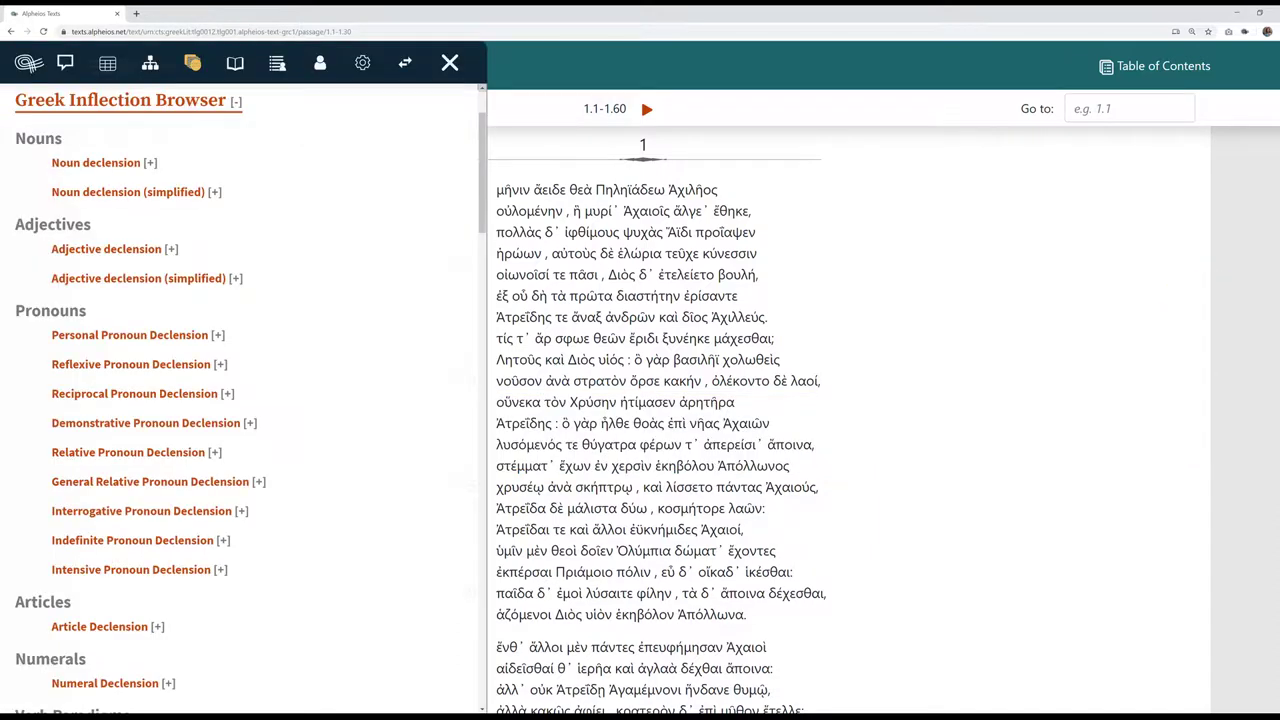
Scroll through the Greek Inflection Browser's list of paradigm tables.
scroll(240, 400, "down", 3)
scroll(240, 400, "down", 3)
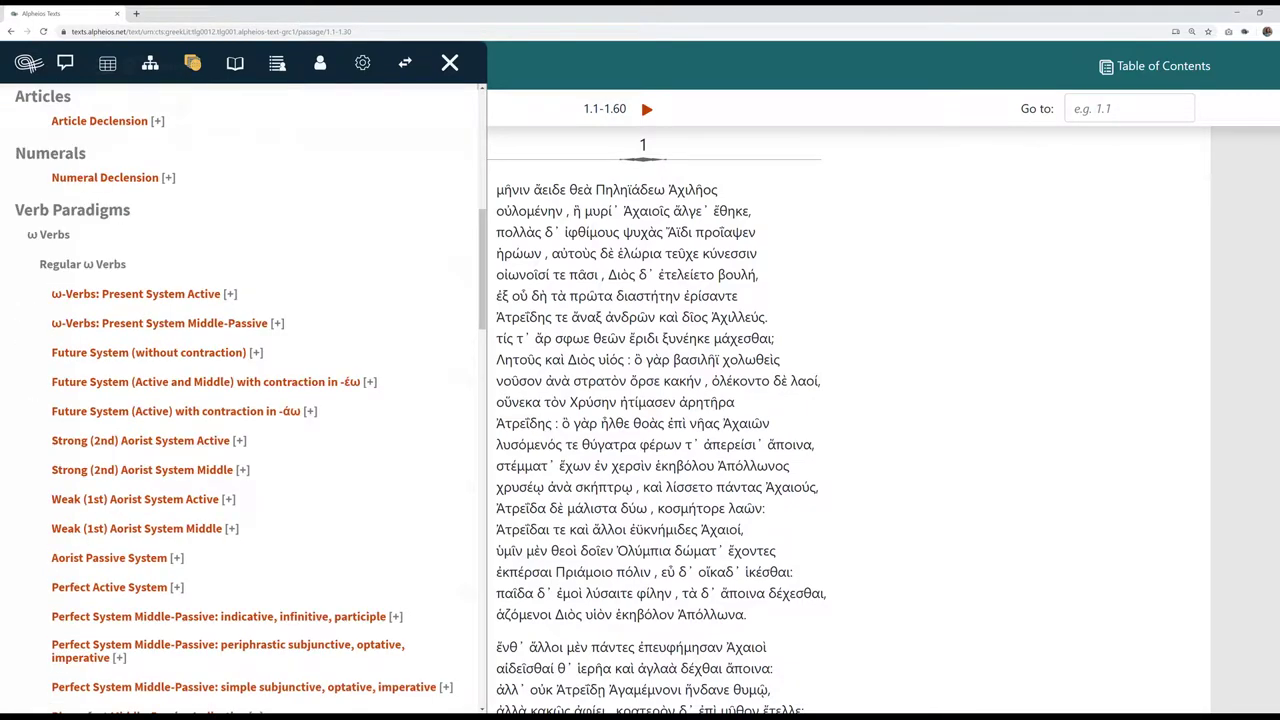
scroll(240, 400, "down", 3)
scroll(240, 400, "down", 3)
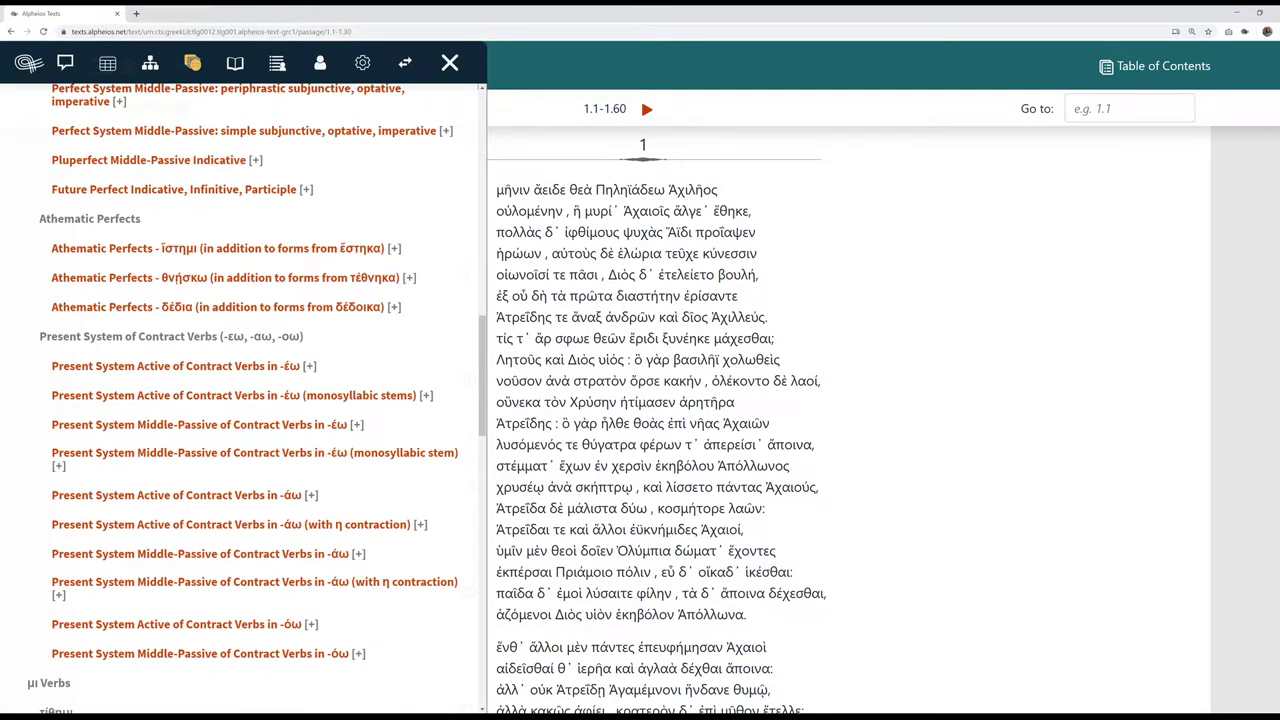
scroll(240, 400, "down", 3)
scroll(240, 400, "down", 4)
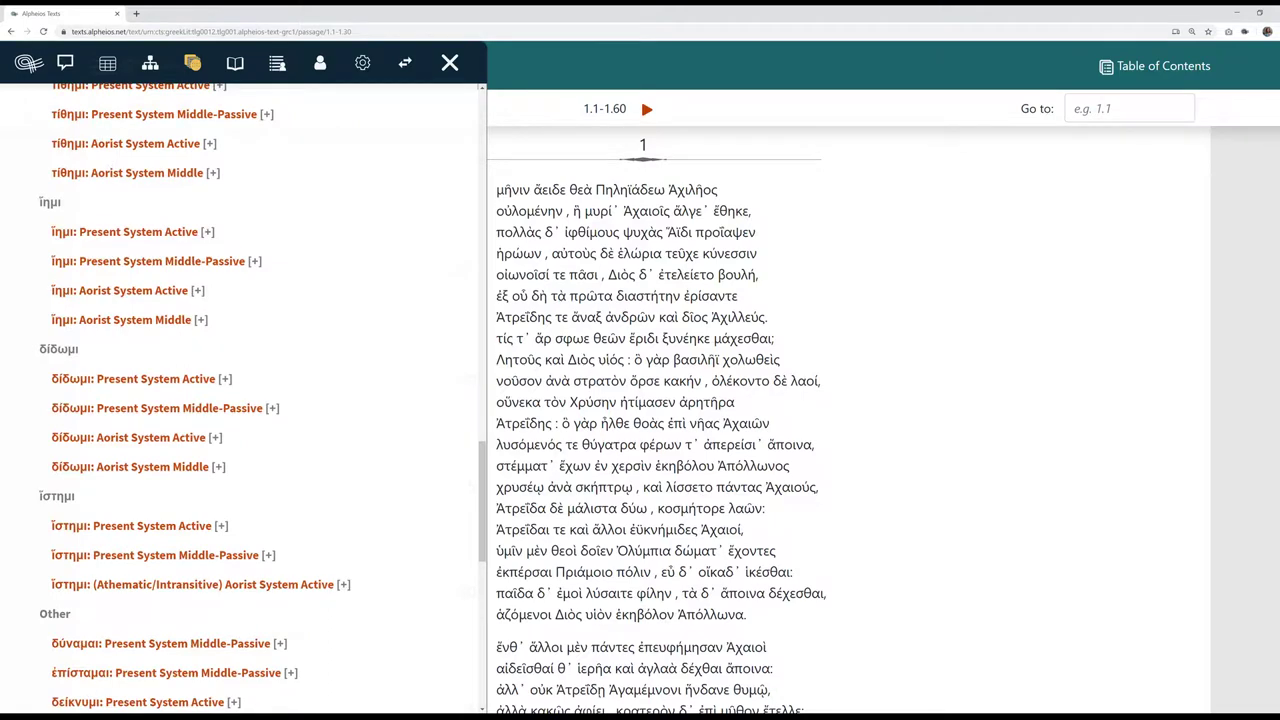
scroll(240, 400, "down", 5)
scroll(240, 400, "down", 4)
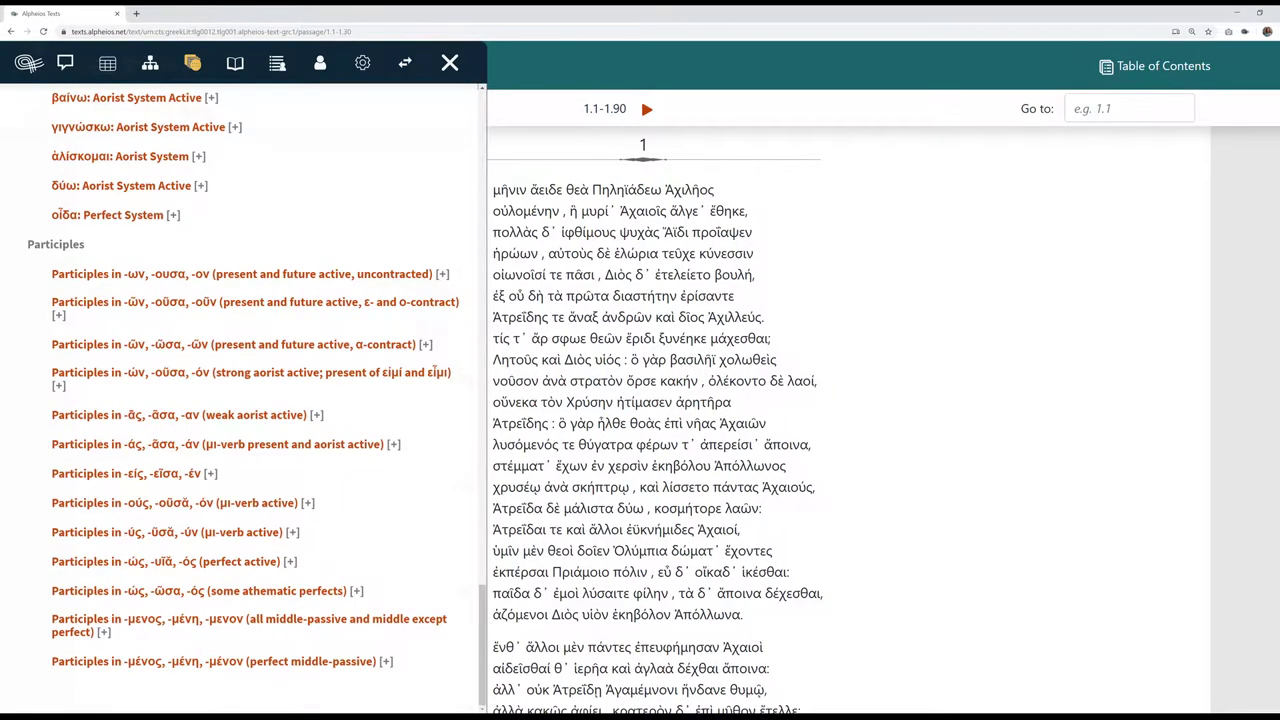
scroll(240, 400, "up", 15)
Expand the Latin Inflection Browser down to irregular verbs like Nolo, Volo and Eo.
left_click(117, 171)
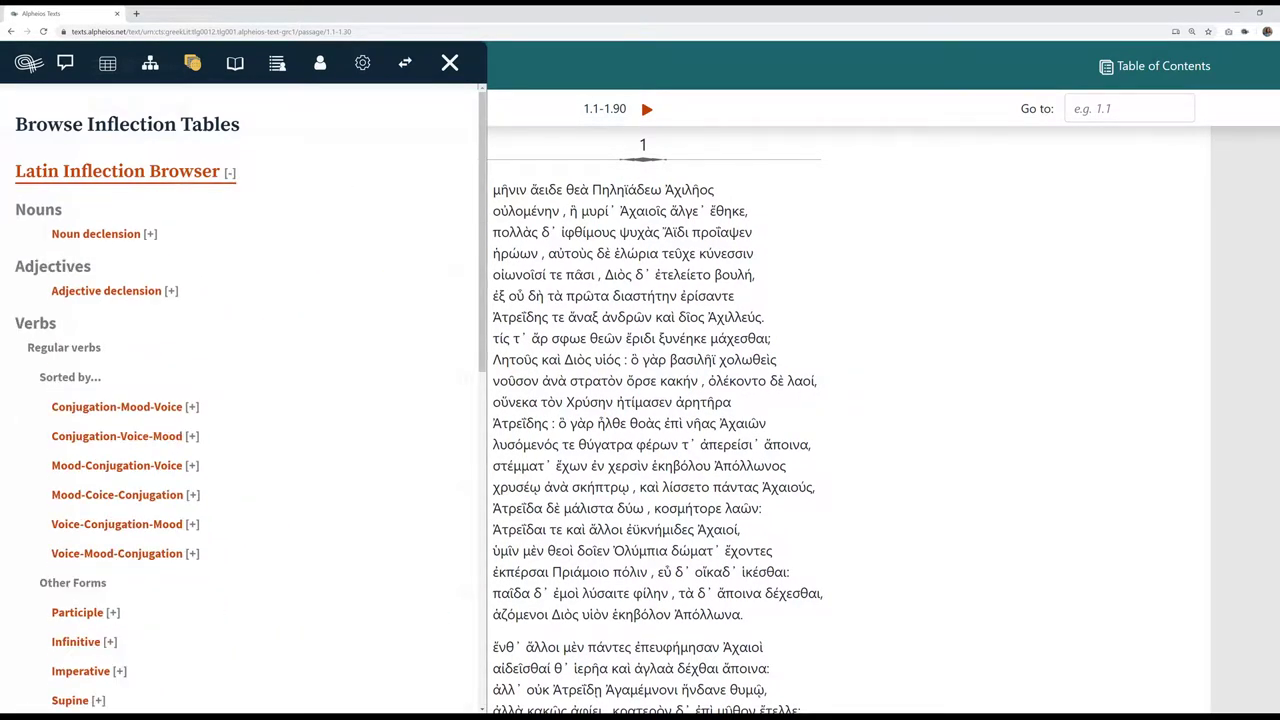
scroll(240, 400, "down", 5)
scroll(240, 400, "down", 5)
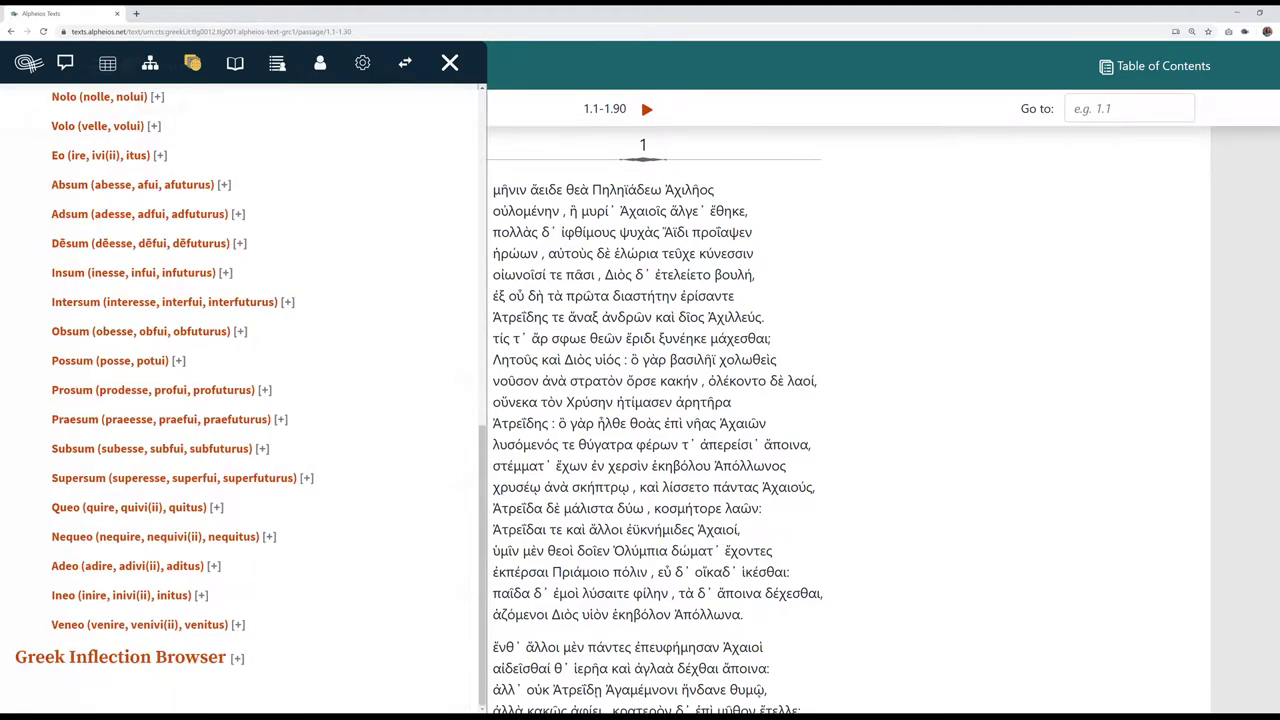